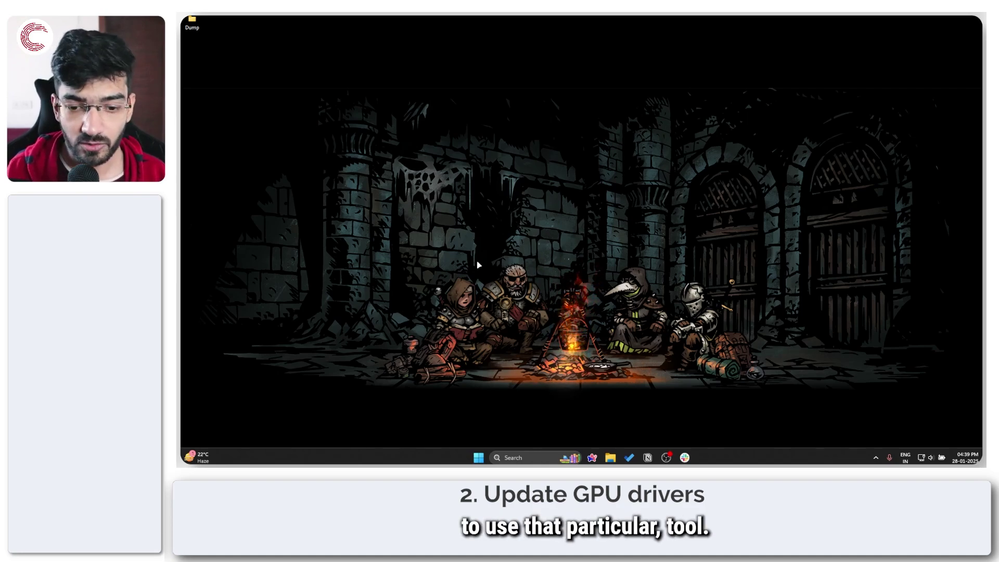
- Launch NVIDIA App from Start search and go to its Drivers page
key(super)
text(nvidia)
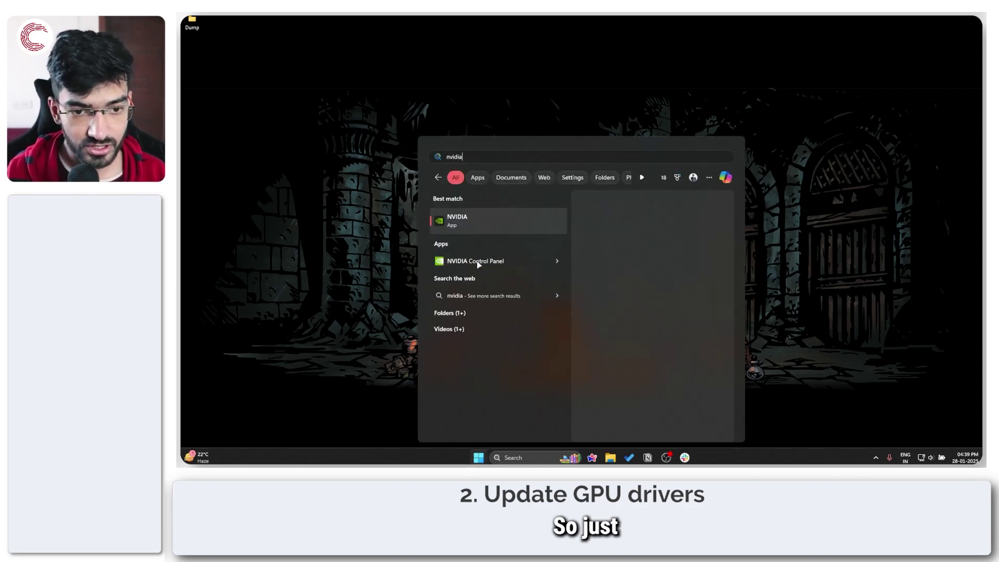
key(Return)
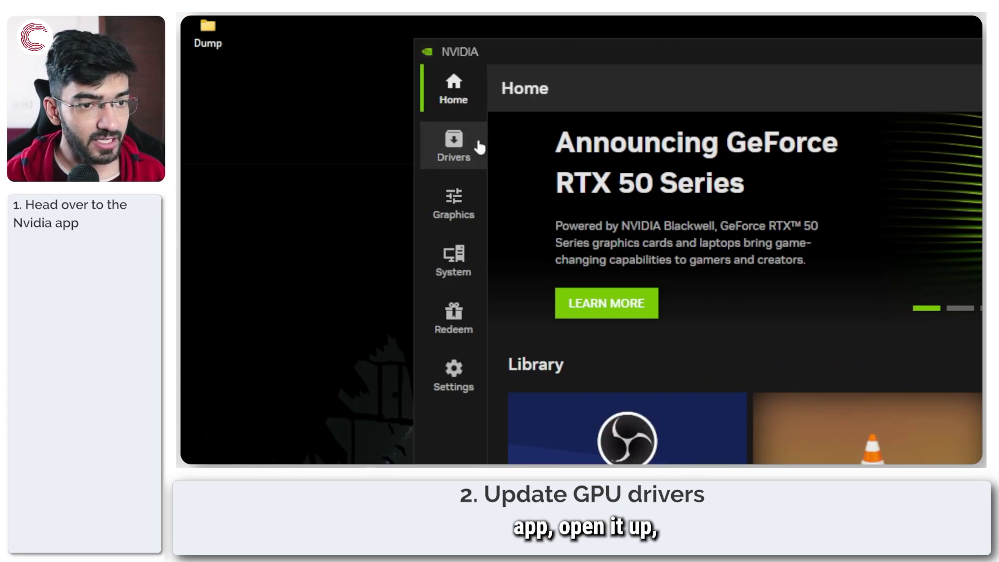
click(324, 82)
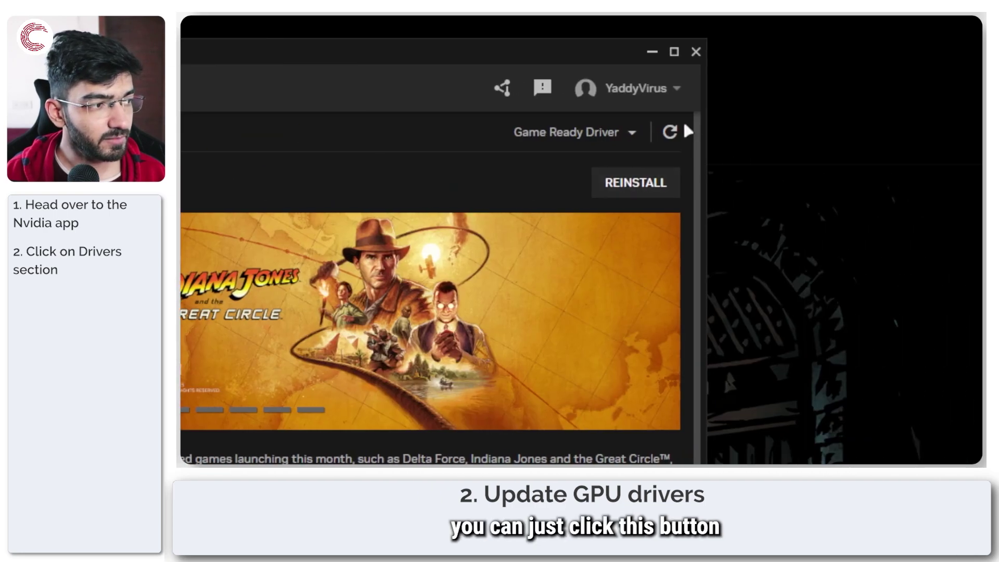
- Check for updates and choose a custom clean reinstall of Game Ready driver 566.36
click(670, 132)
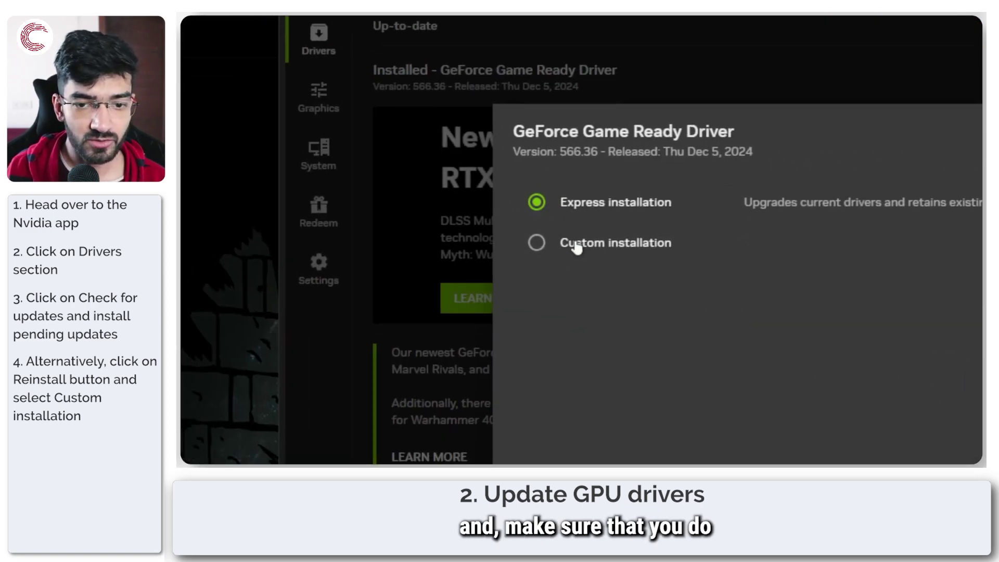
click(577, 249)
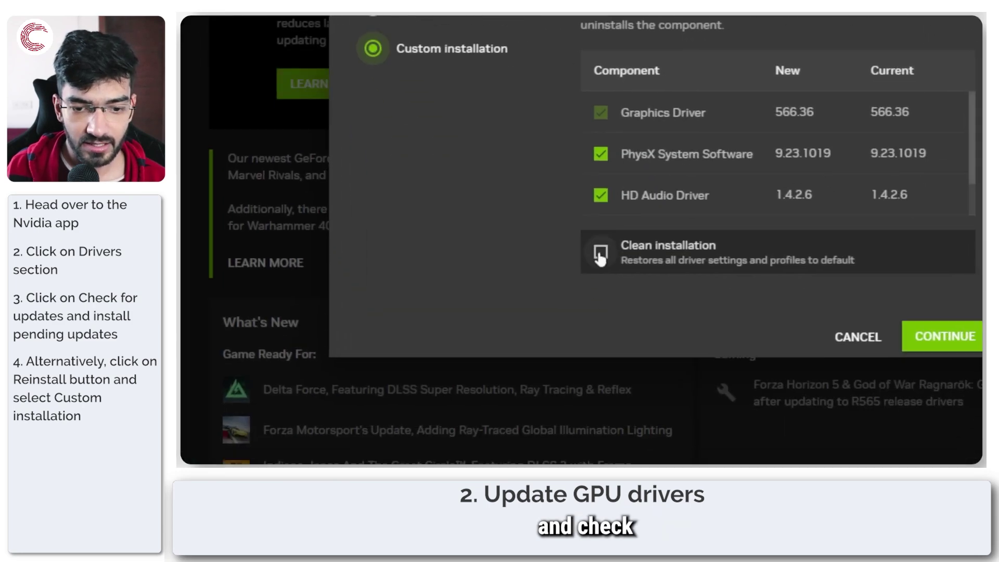
click(809, 457)
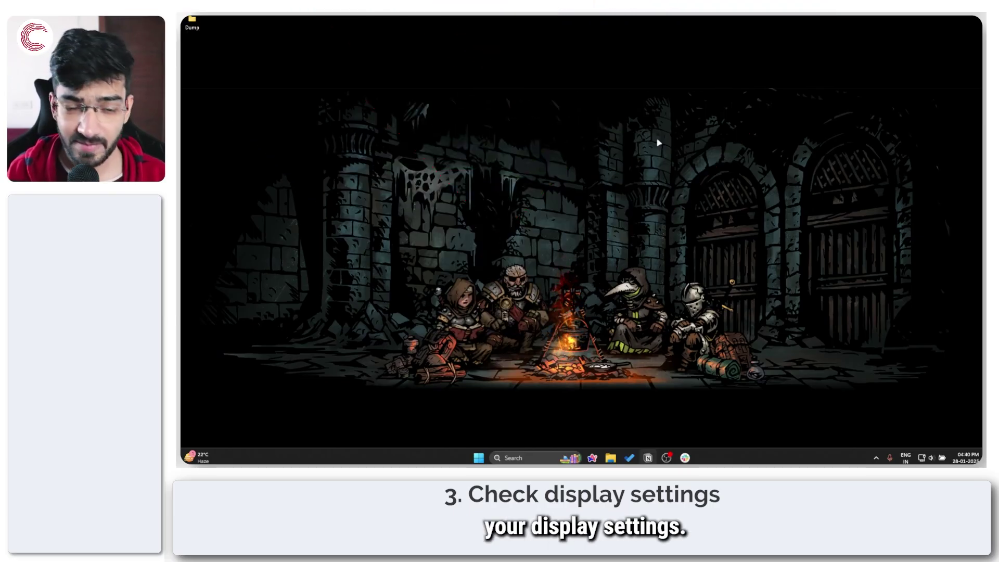
- Go to System > Display in Windows Settings
key(super+i)
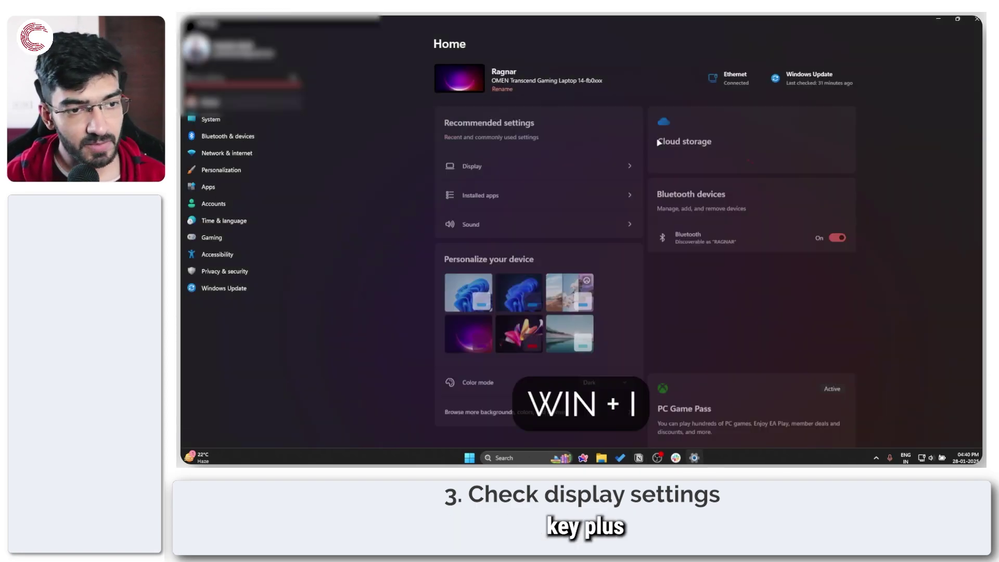
click(244, 123)
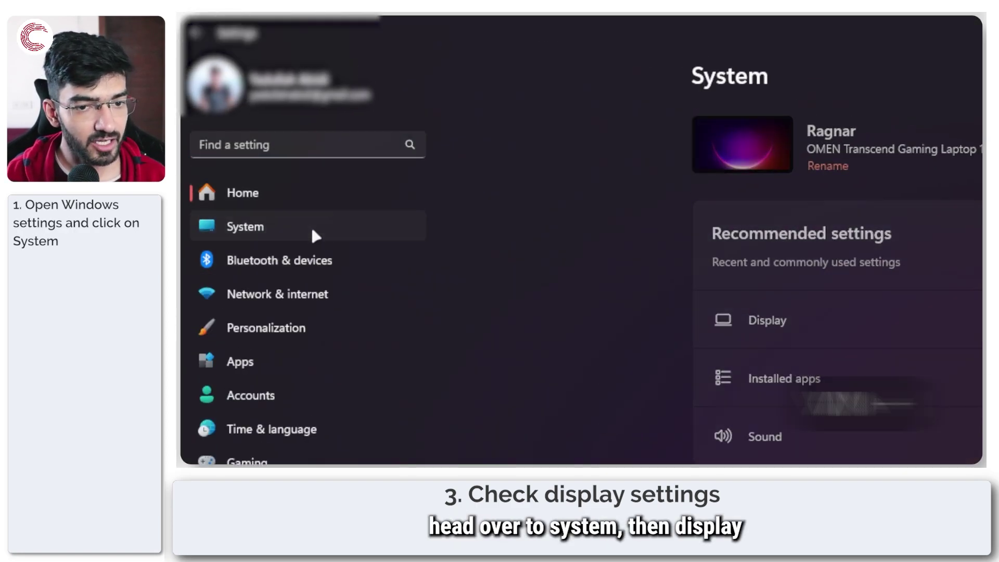
click(863, 227)
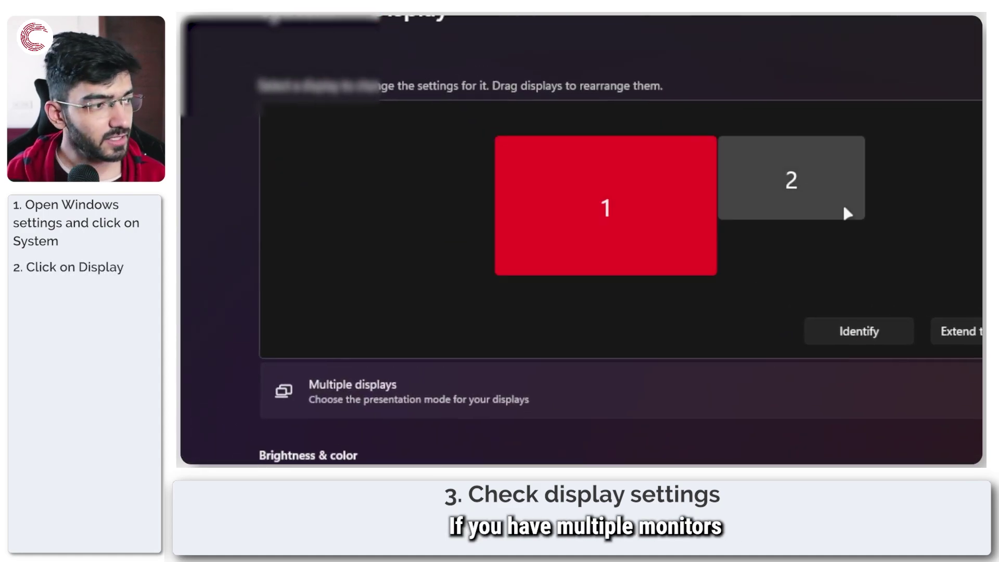
- Select display 2 and review its 100% scale and 1920 × 1080 resolution
click(627, 182)
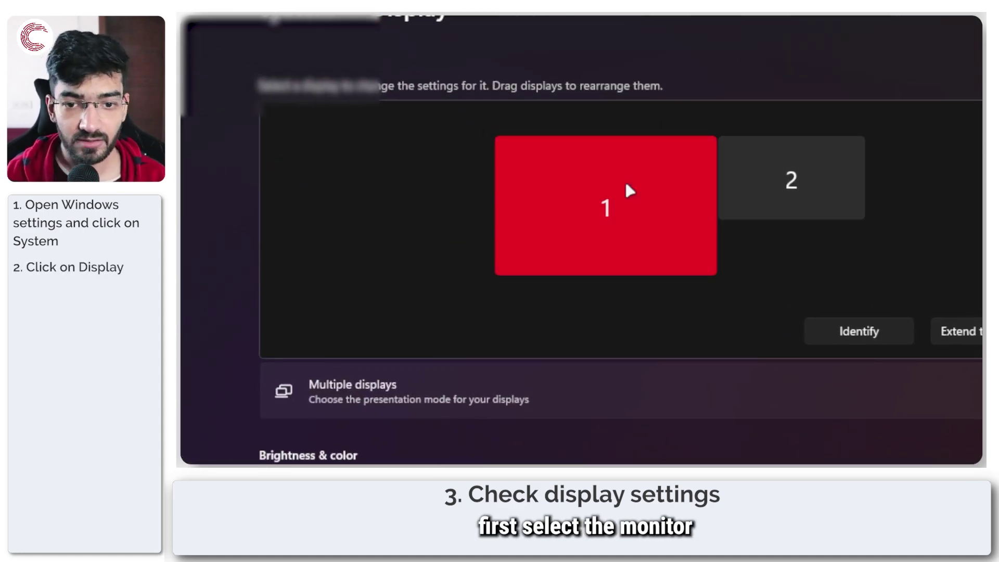
scroll(633, 339, down, 2)
scroll(634, 342, down, 2)
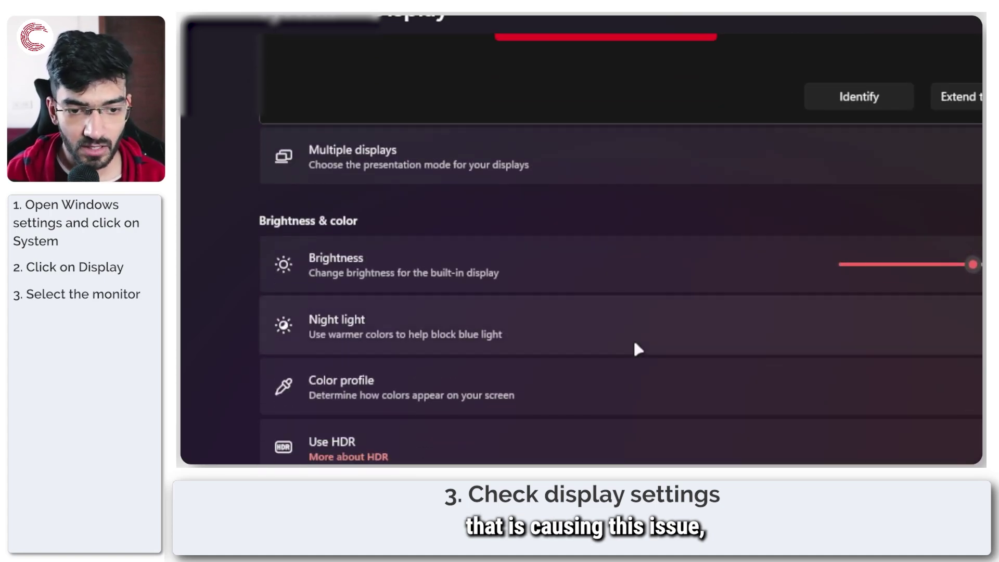
scroll(635, 343, down, 4)
scroll(633, 339, up, 6)
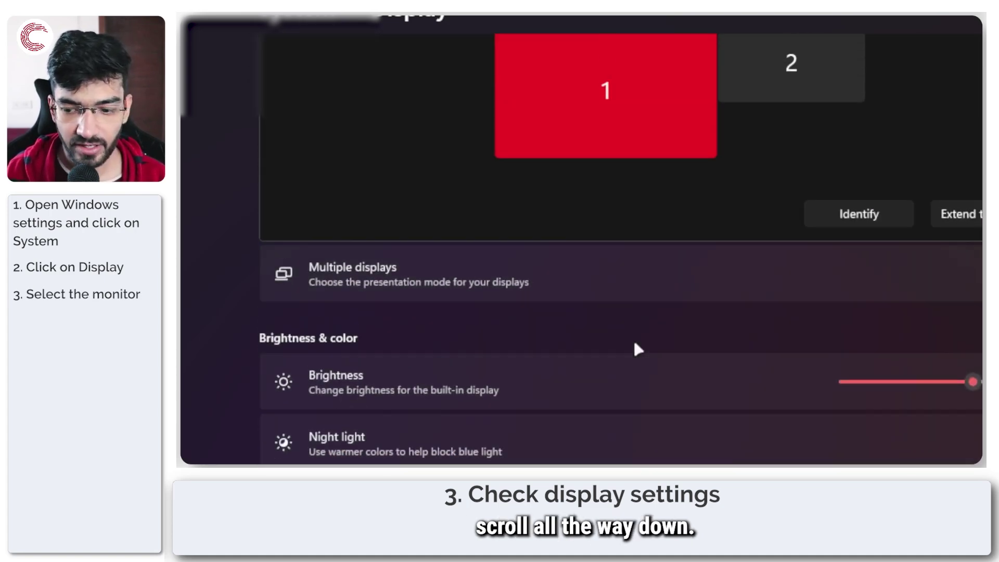
scroll(633, 339, up, 3)
click(763, 216)
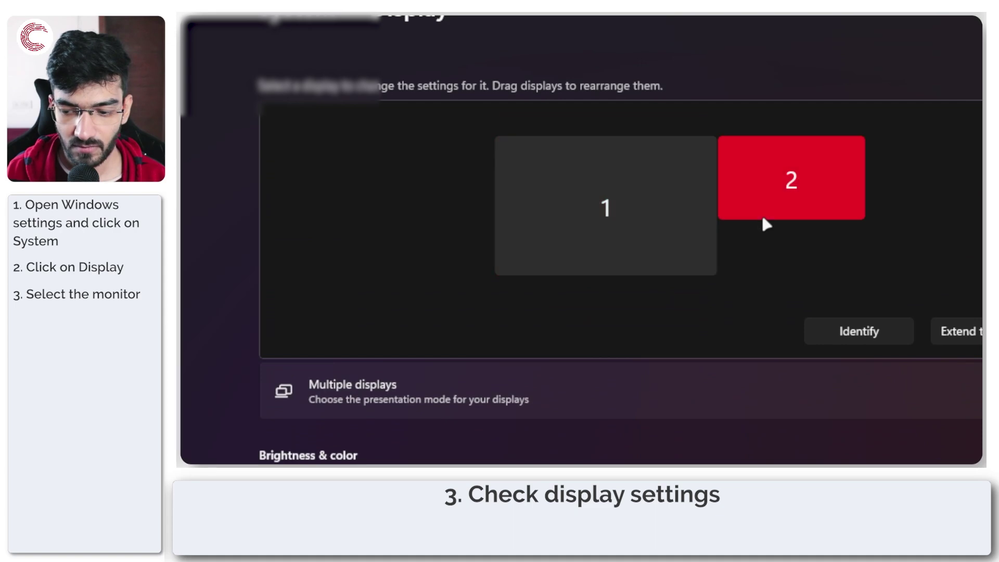
scroll(654, 340, down, 5)
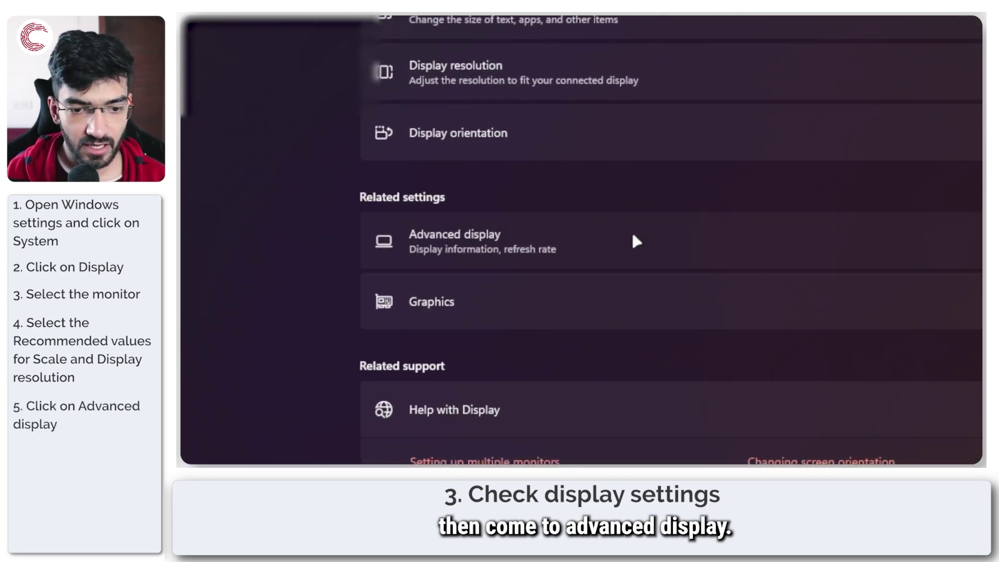
- Keep display 2's refresh rate at 144.01 Hz in Advanced display, then close Settings
click(634, 236)
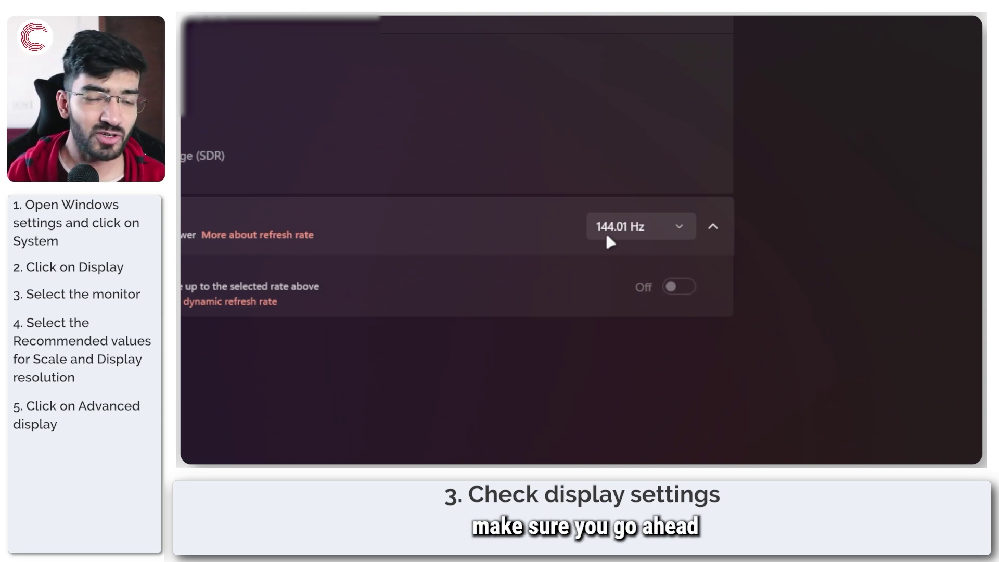
click(607, 236)
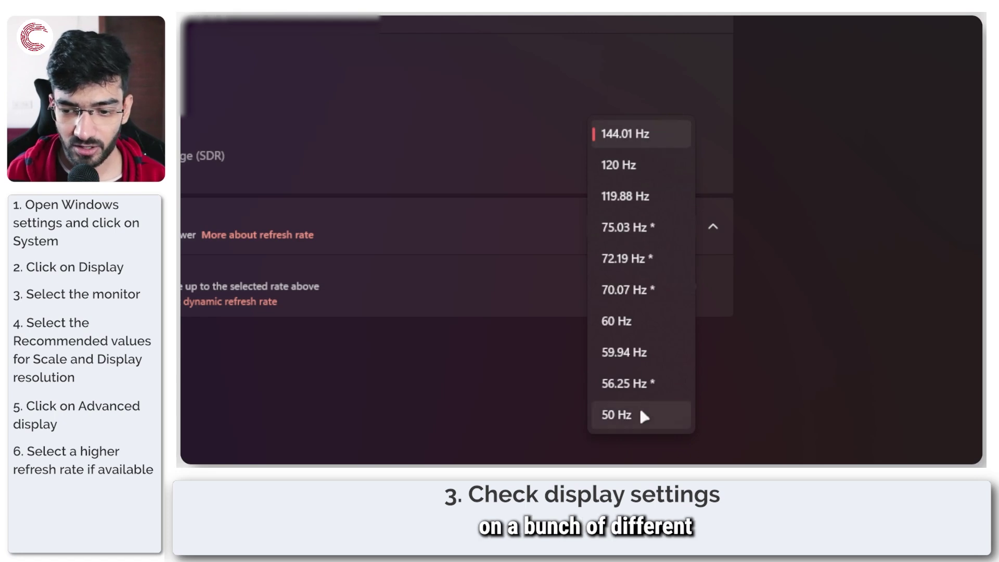
click(648, 133)
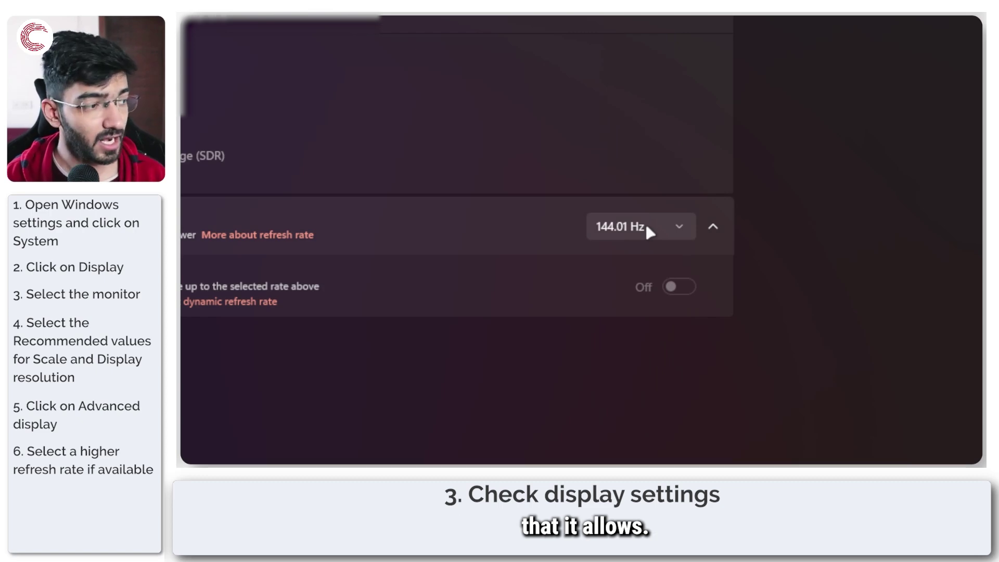
click(509, 43)
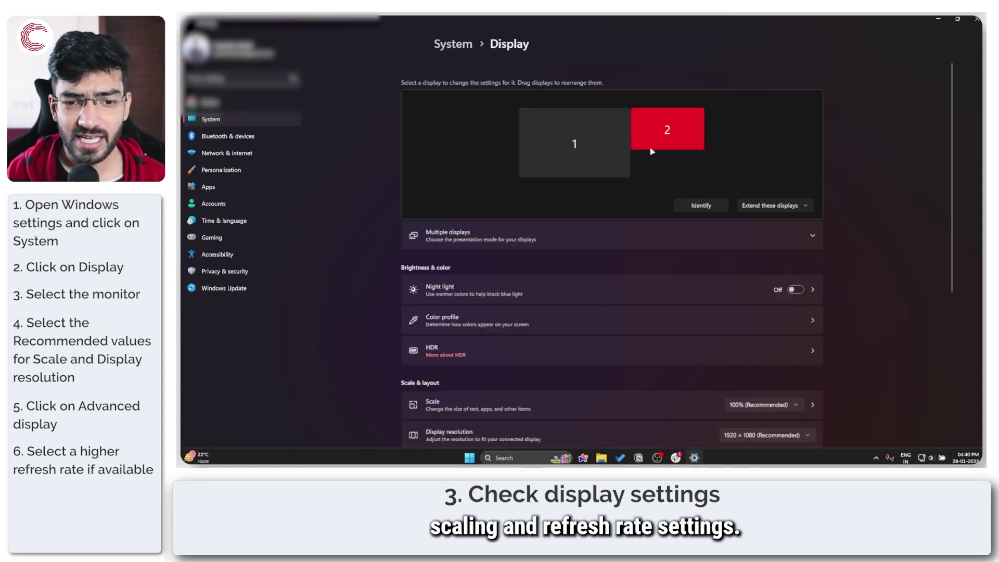
click(974, 21)
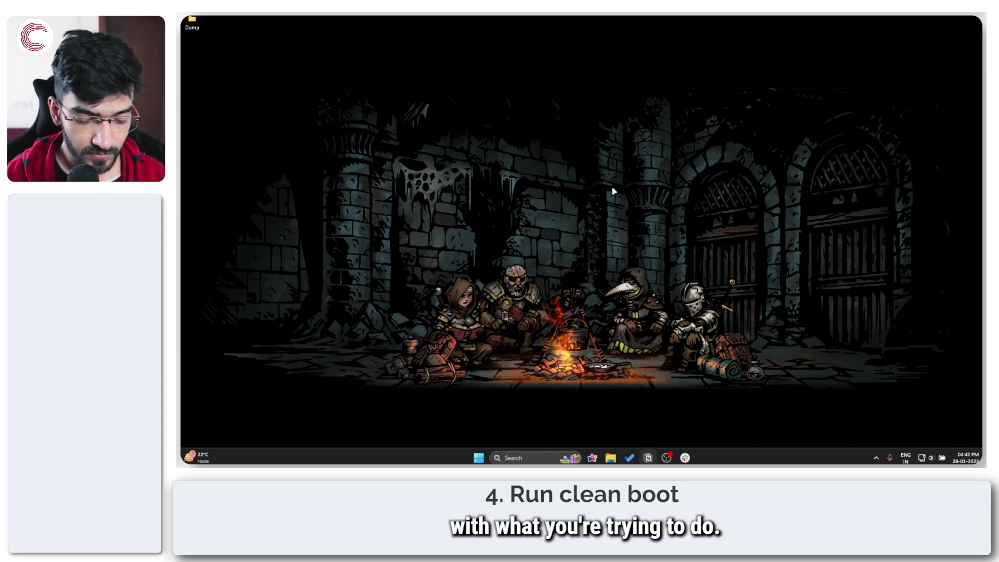
- Launch System Configuration with msconfig from the Run prompt
key(super+r)
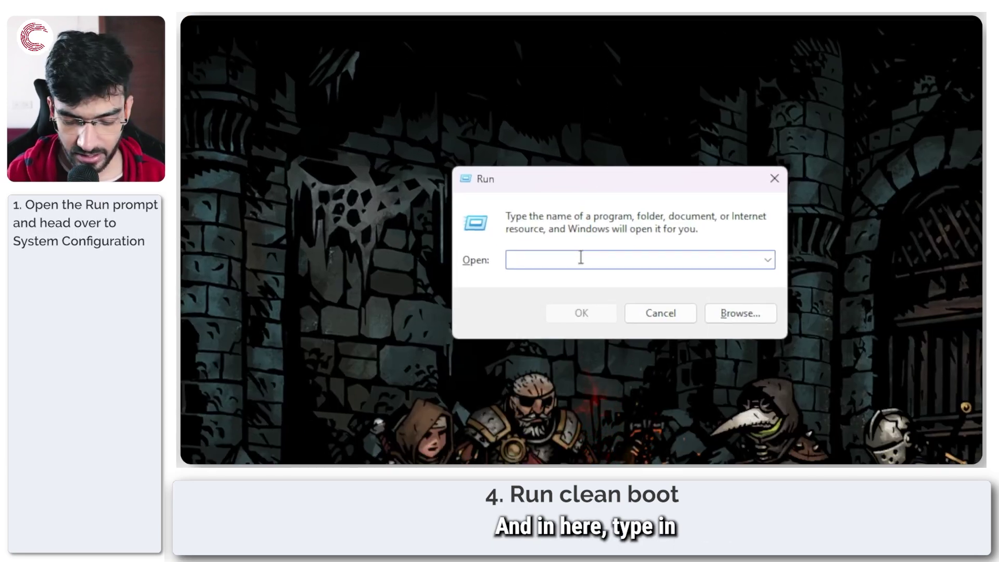
text(msconfig)
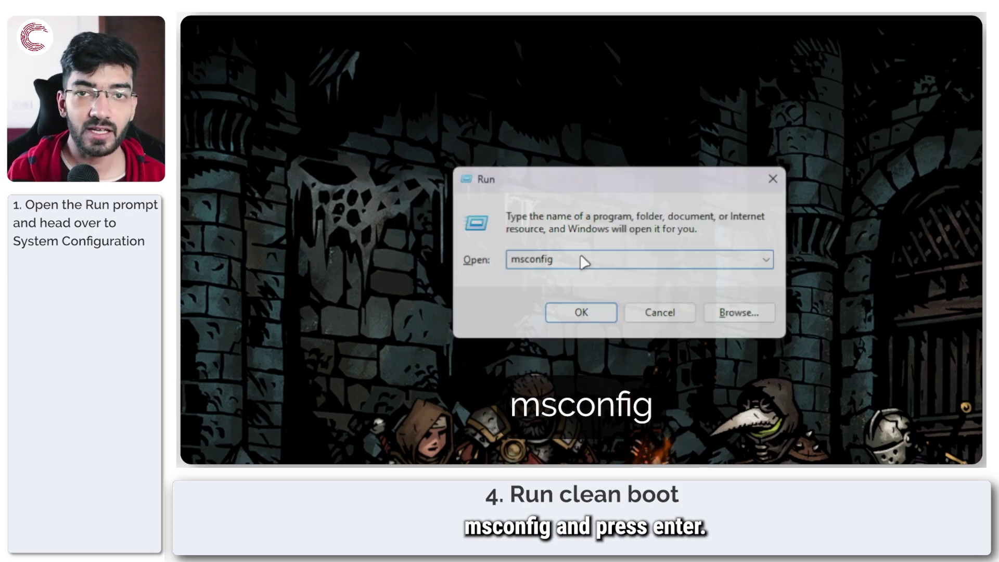
key(Return)
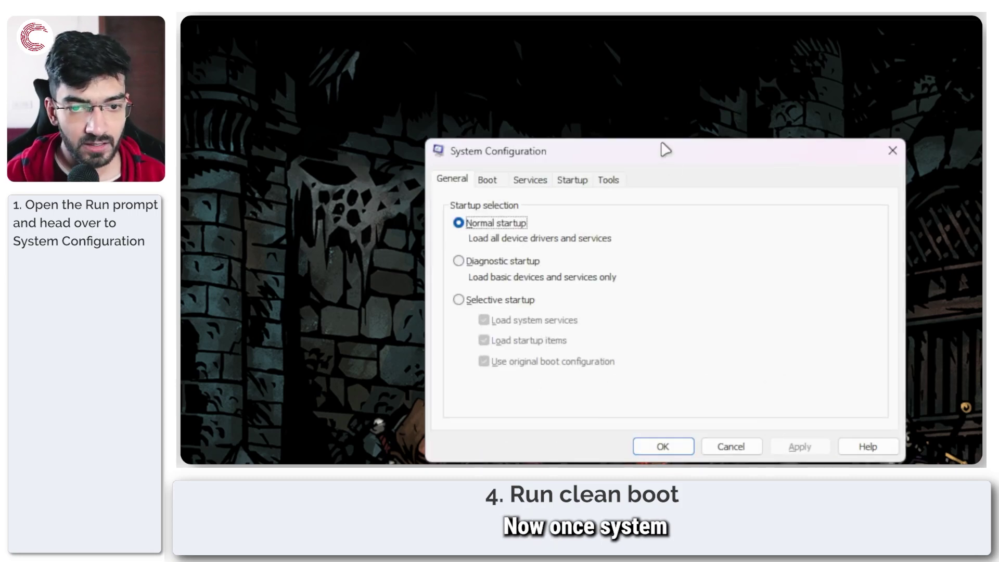
drag(666, 150, 515, 130)
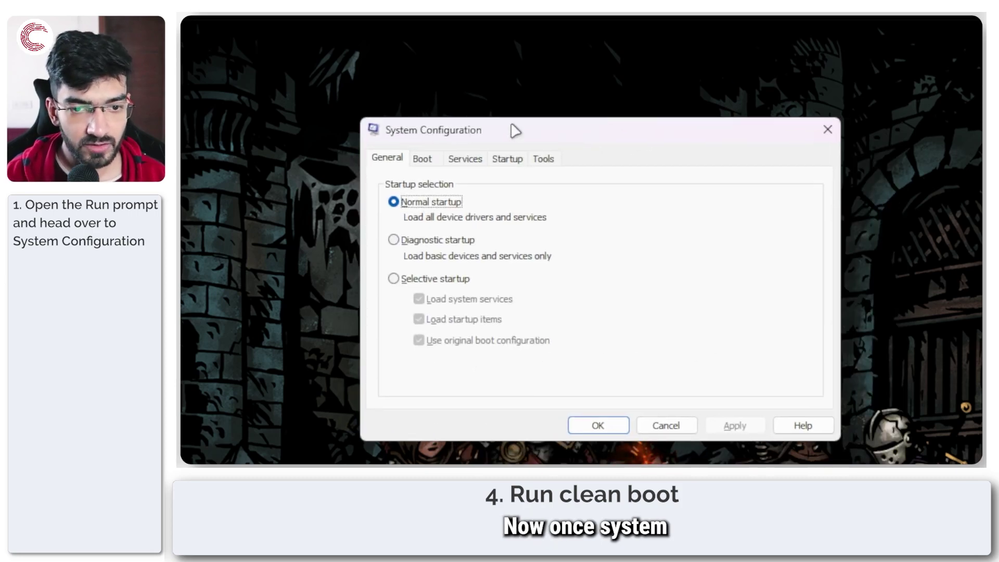
- Hide all Microsoft services, then bring up Task Manager's startup apps from the Startup page
click(463, 160)
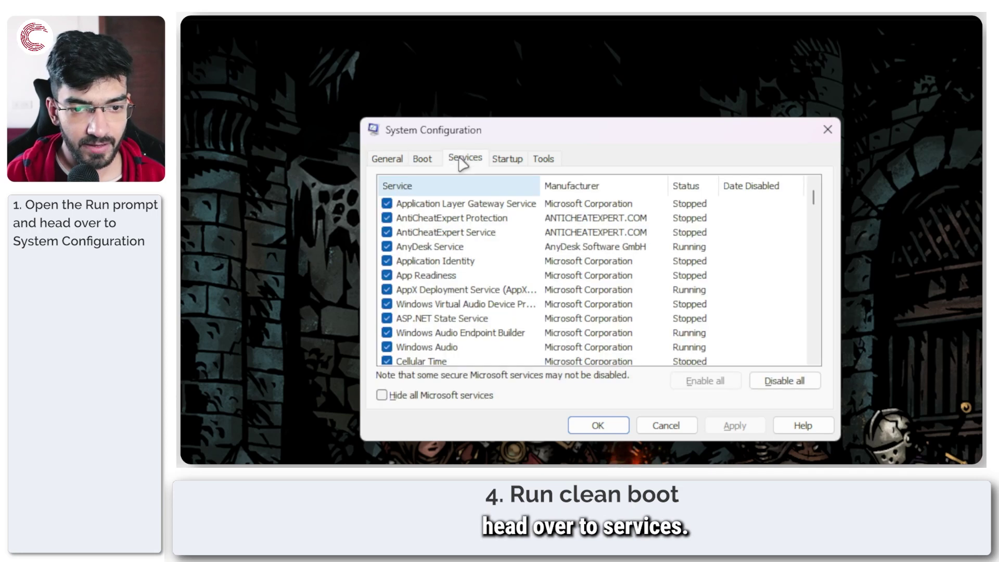
click(414, 399)
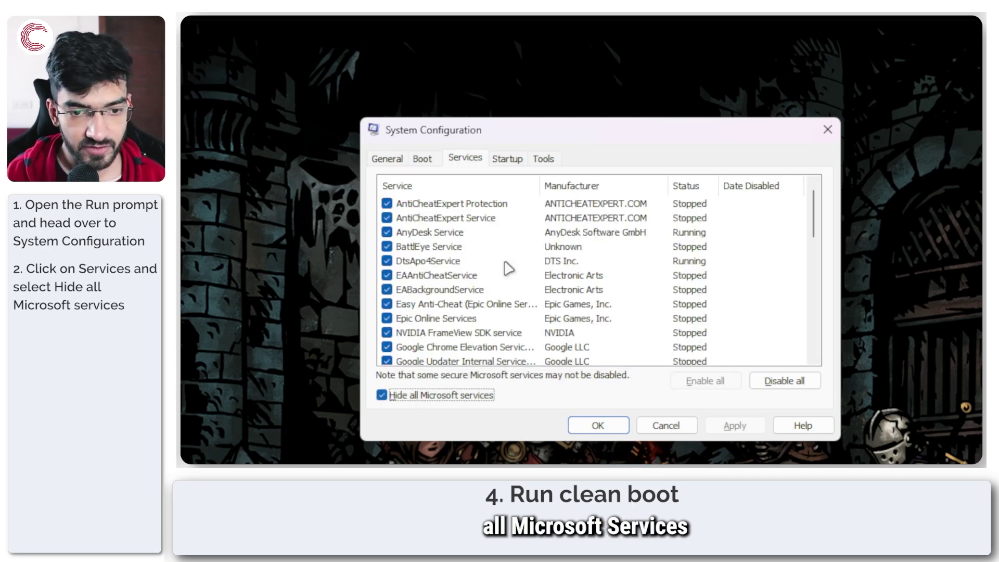
scroll(519, 218, down, 5)
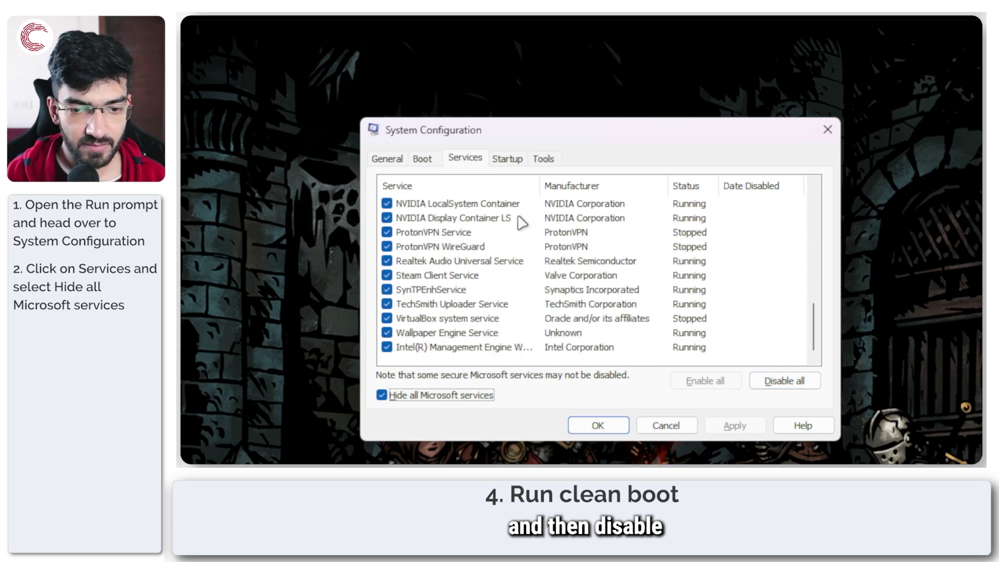
scroll(566, 289, up, 5)
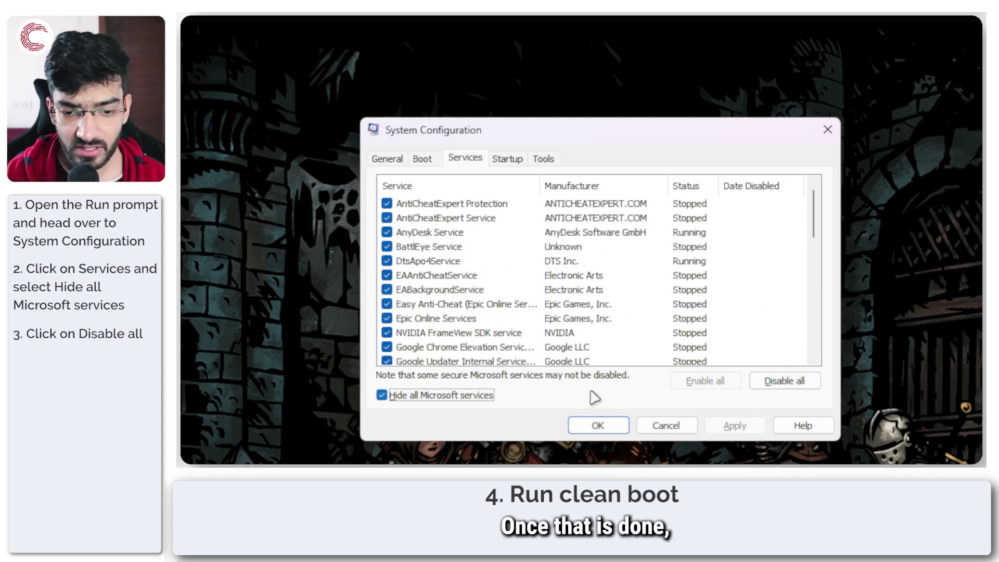
click(508, 166)
click(582, 209)
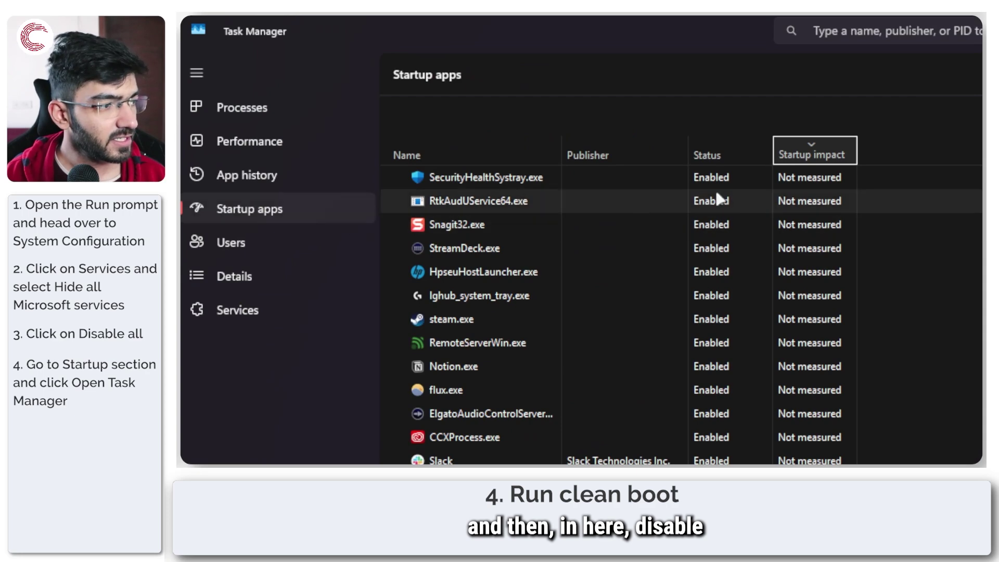
- Select a startup app in Task Manager, then close Task Manager
click(682, 283)
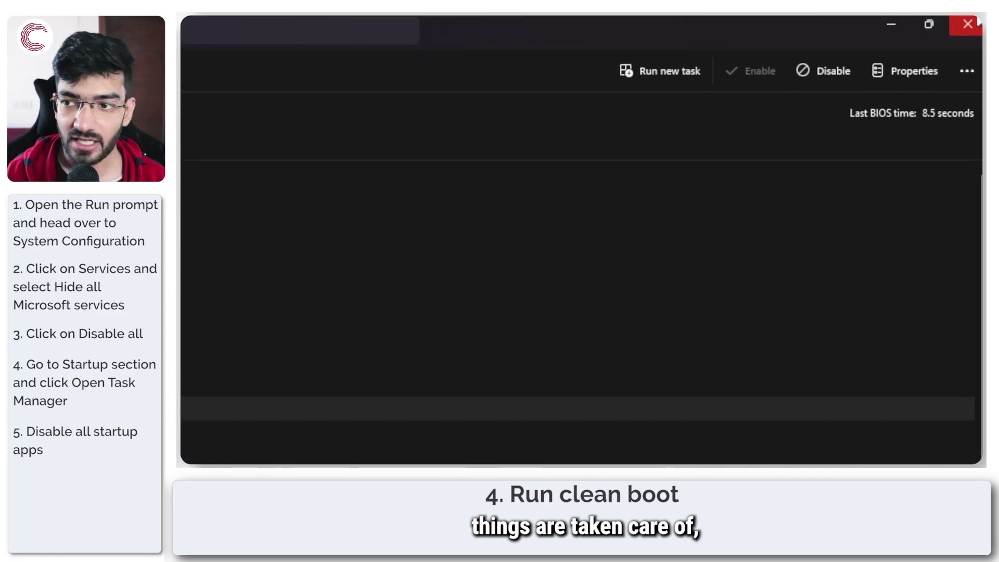
click(969, 23)
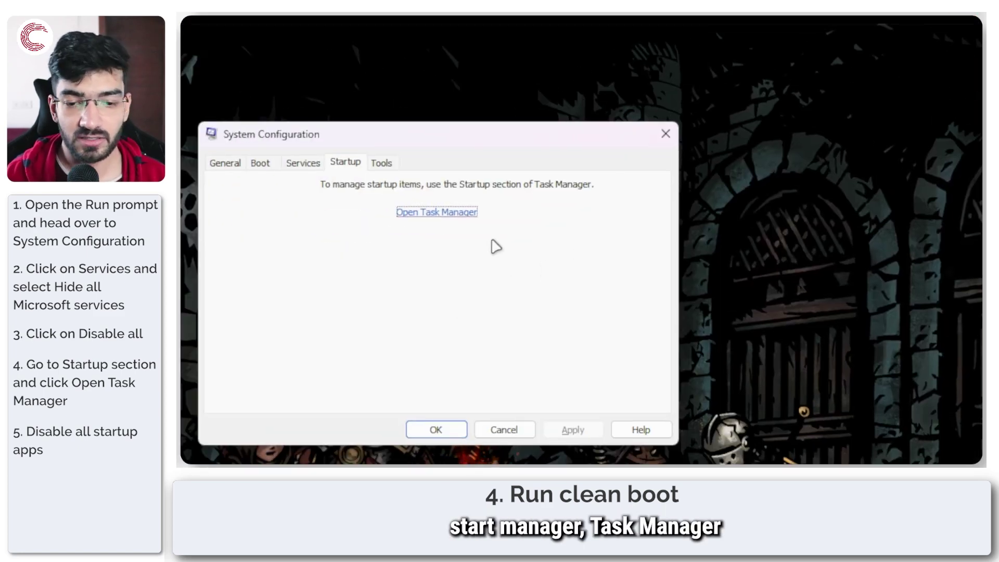